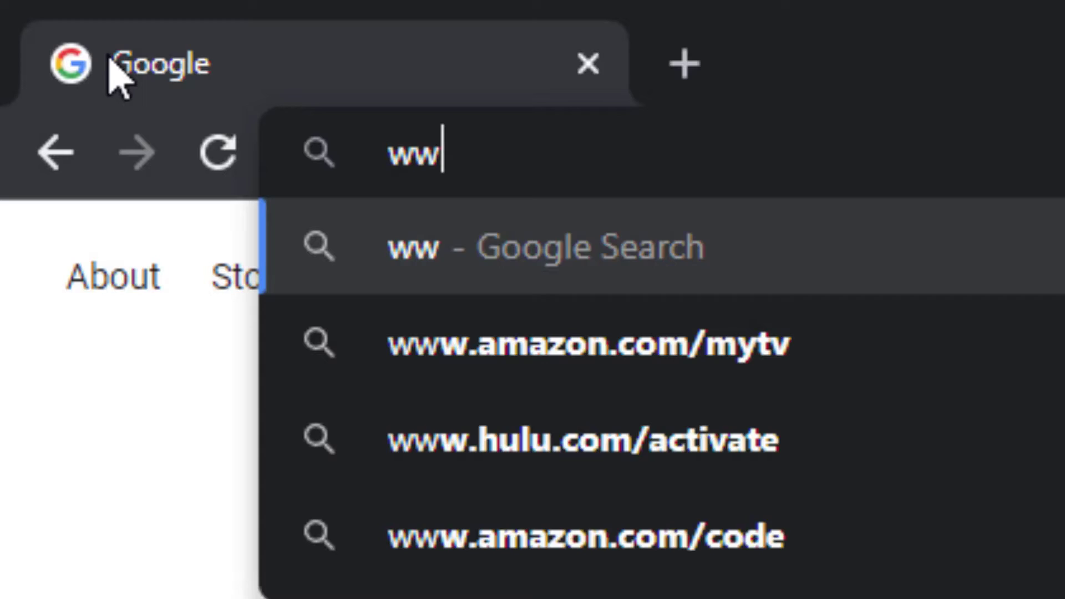
pyautogui.write('w')
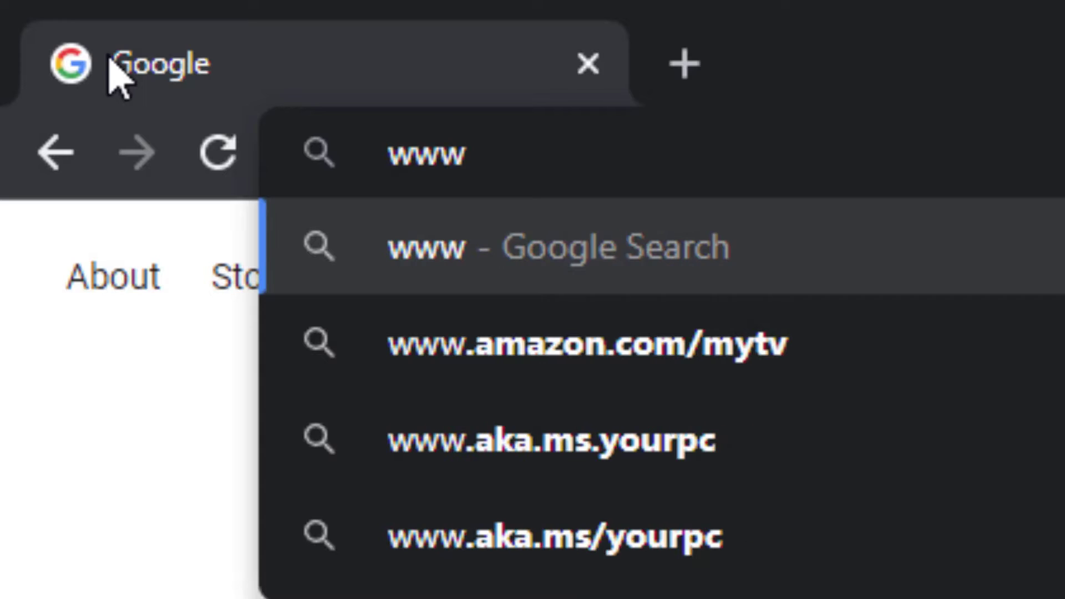
pyautogui.write('.xpo360.com')
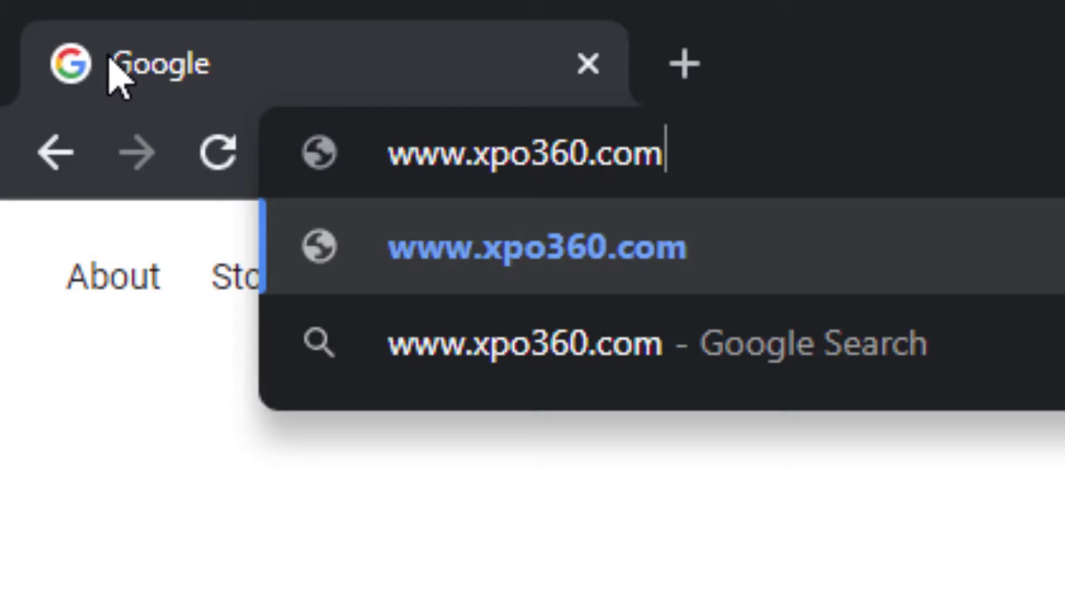
pyautogui.press('Return')
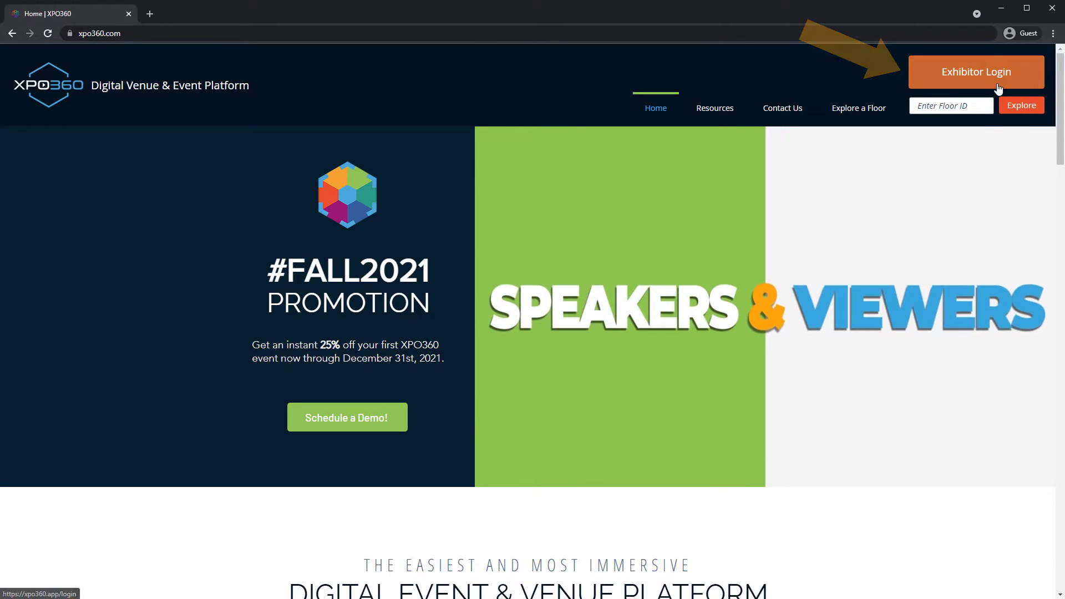
pyautogui.click(999, 85)
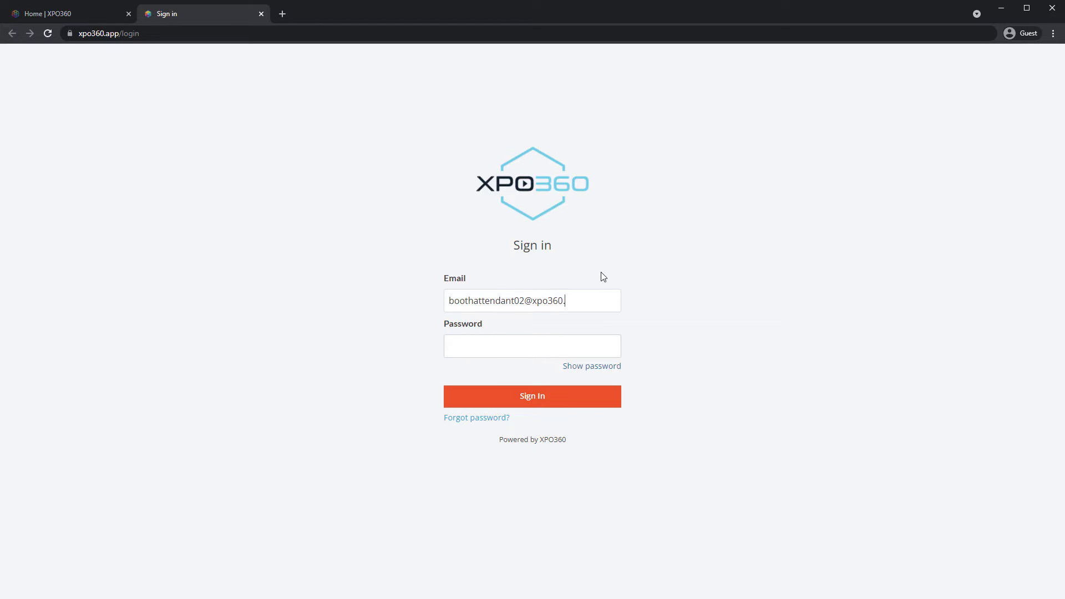
pyautogui.press('Return')
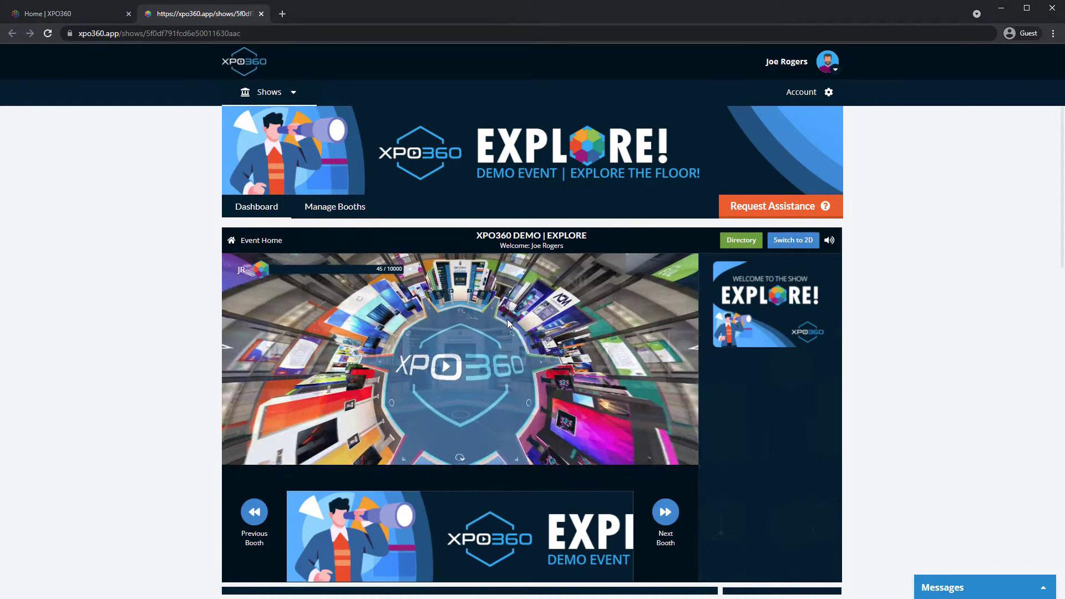
# Replace the avatar in the user profile with a new photo and save the profile
pyautogui.click(822, 73)
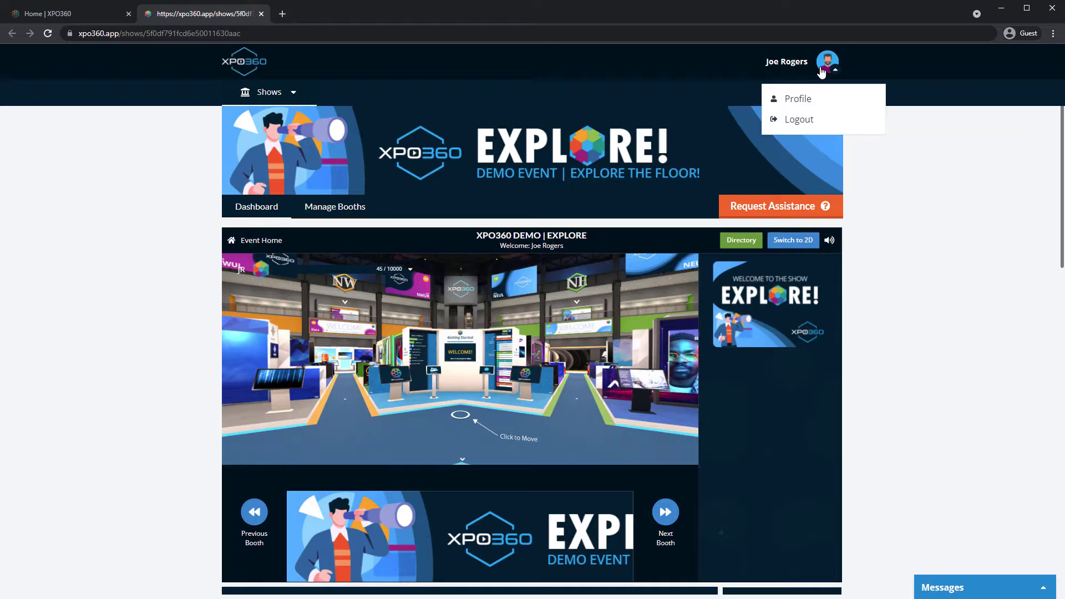
pyautogui.click(778, 98)
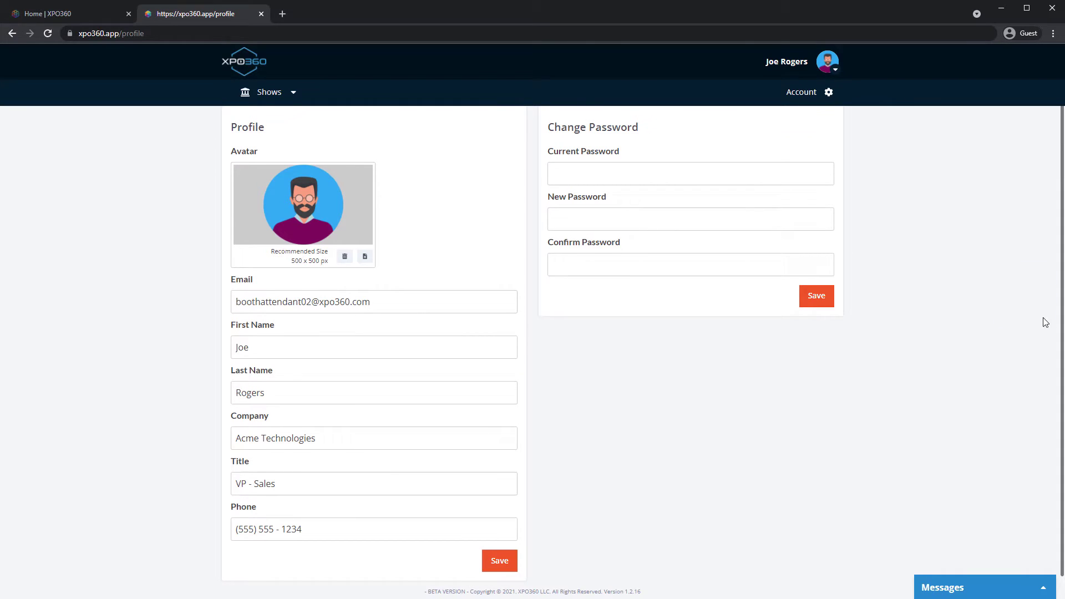
pyautogui.moveTo(1044, 322); pyautogui.dragTo(309, 219)
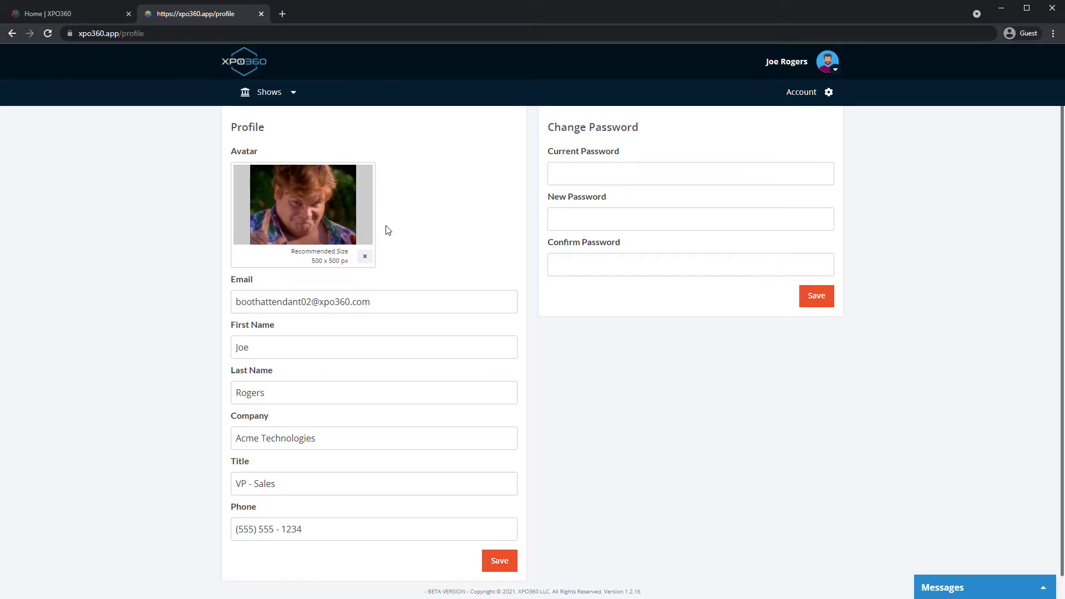
pyautogui.click(497, 561)
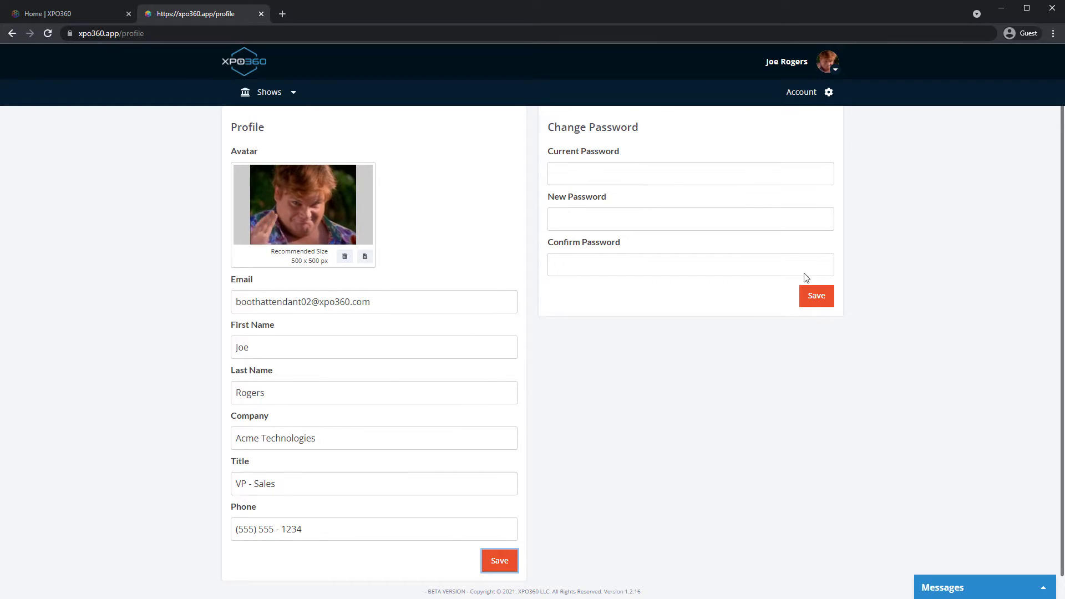
# Open the Acme Enterprises company account details and save them
pyautogui.click(829, 95)
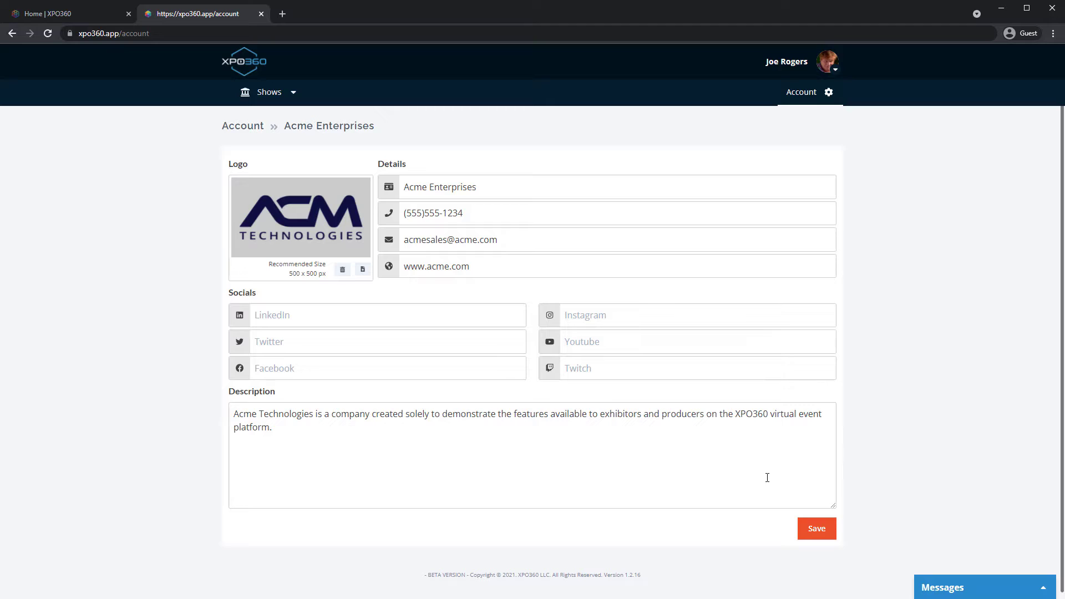
pyautogui.click(805, 538)
# Return to the XPO360 Demo Explore show and enter the ACM Technologies booth A02 on the 3D floor
pyautogui.click(280, 99)
pyautogui.click(208, 149)
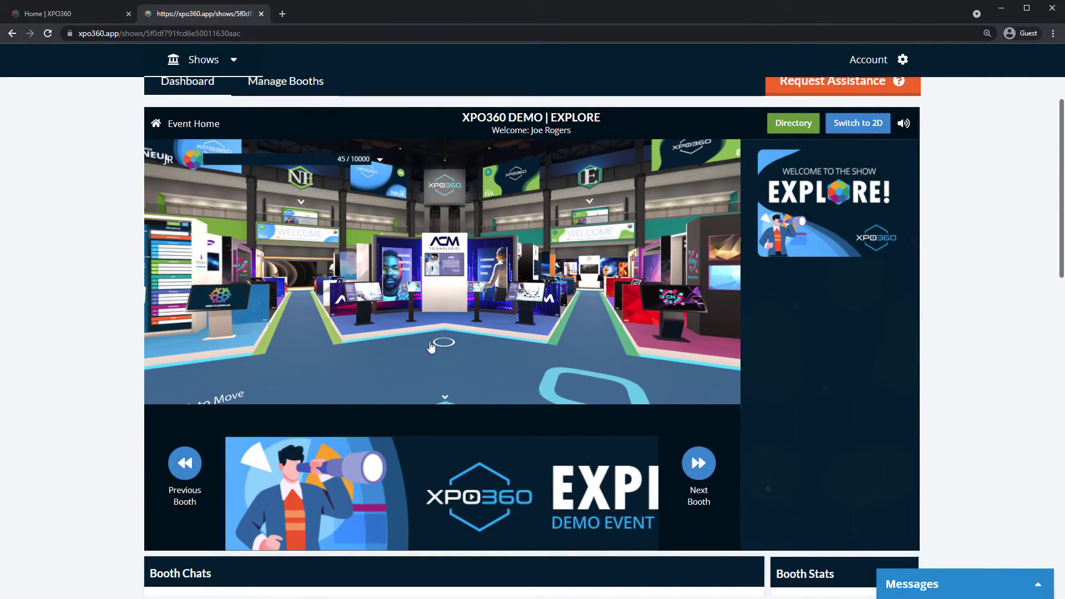
pyautogui.click(445, 344)
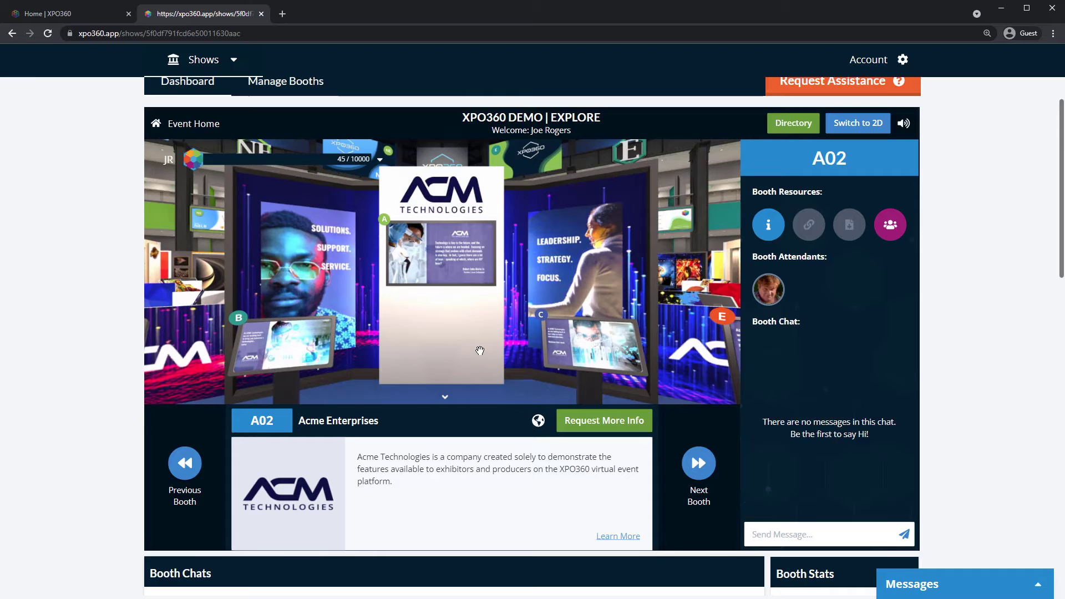
pyautogui.moveTo(477, 349)
pyautogui.mouseDown()
pyautogui.moveTo(352, 333)
pyautogui.moveTo(631, 335)
pyautogui.moveTo(480, 335)
pyautogui.mouseUp()
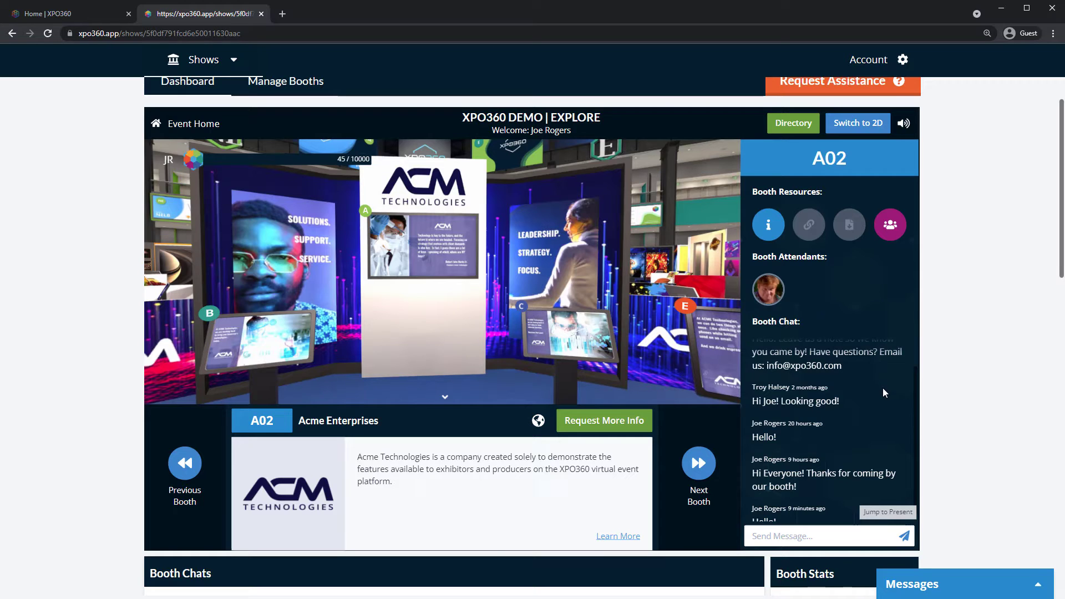
# Examine the booth's chats, including the Acme Enterprises team chat and the Production Chat
pyautogui.scroll(-2, 884, 416)
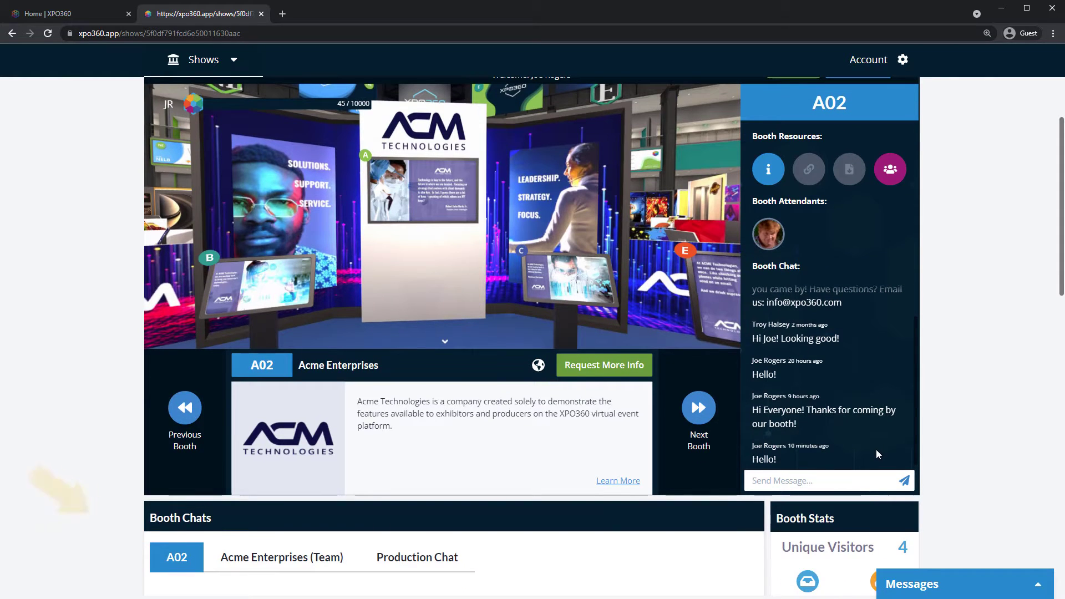
pyautogui.scroll(-1, 136, 528)
pyautogui.scroll(-8, 137, 532)
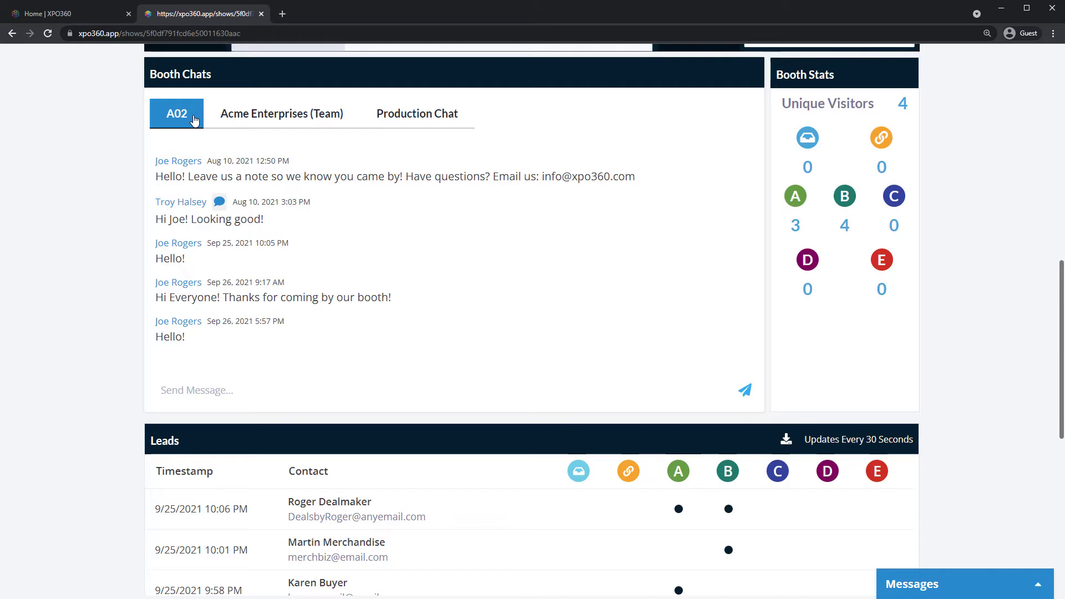
pyautogui.click(247, 118)
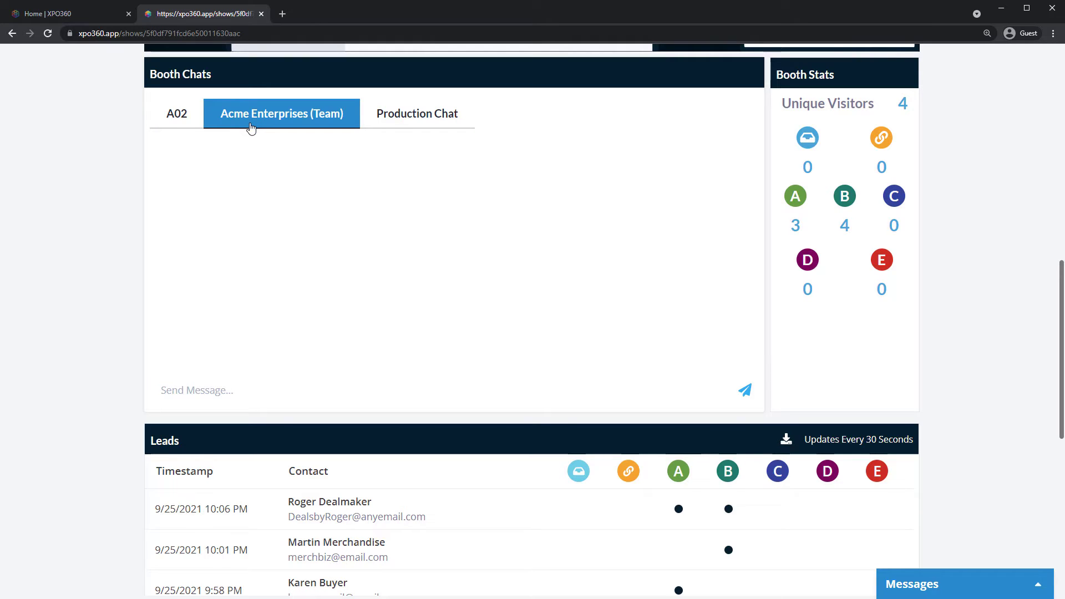
pyautogui.click(385, 128)
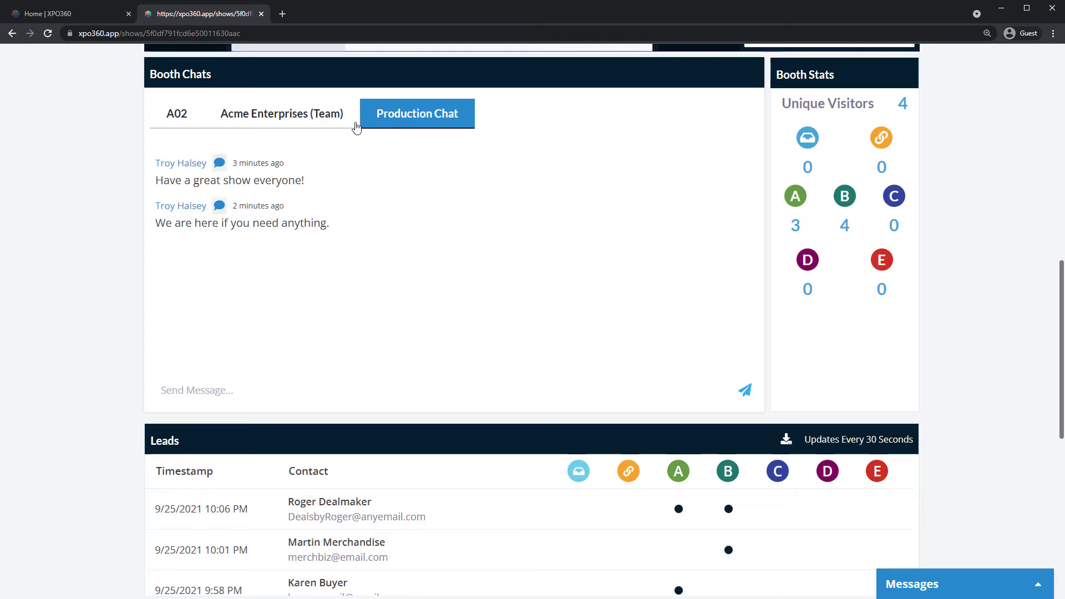
# Post the message "Hi everyone!" in the A02 booth chat
pyautogui.click(182, 119)
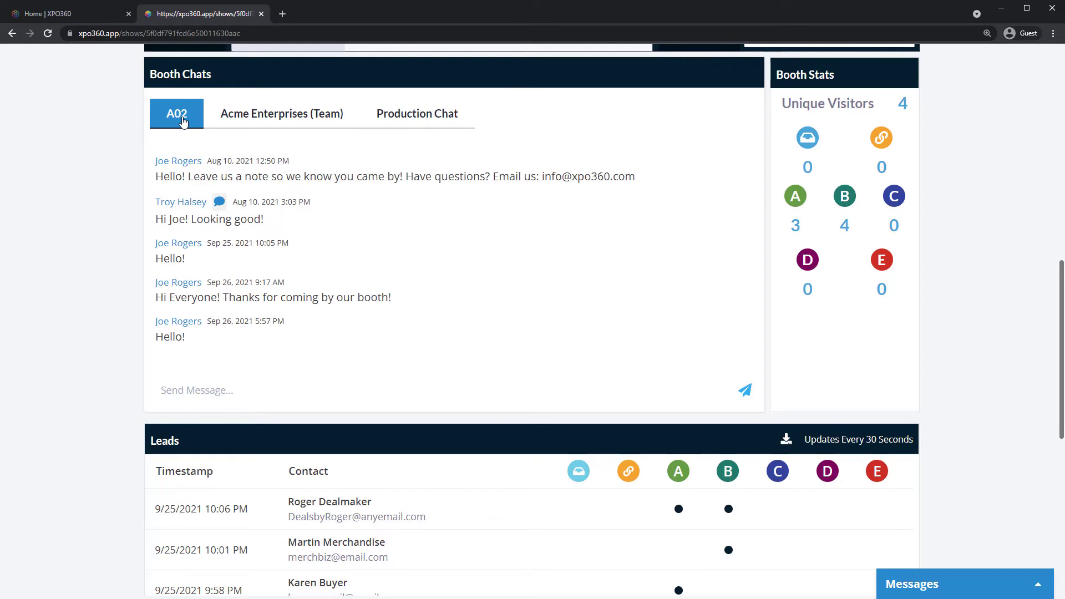
pyautogui.click(206, 396)
pyautogui.write('Hi everyone!')
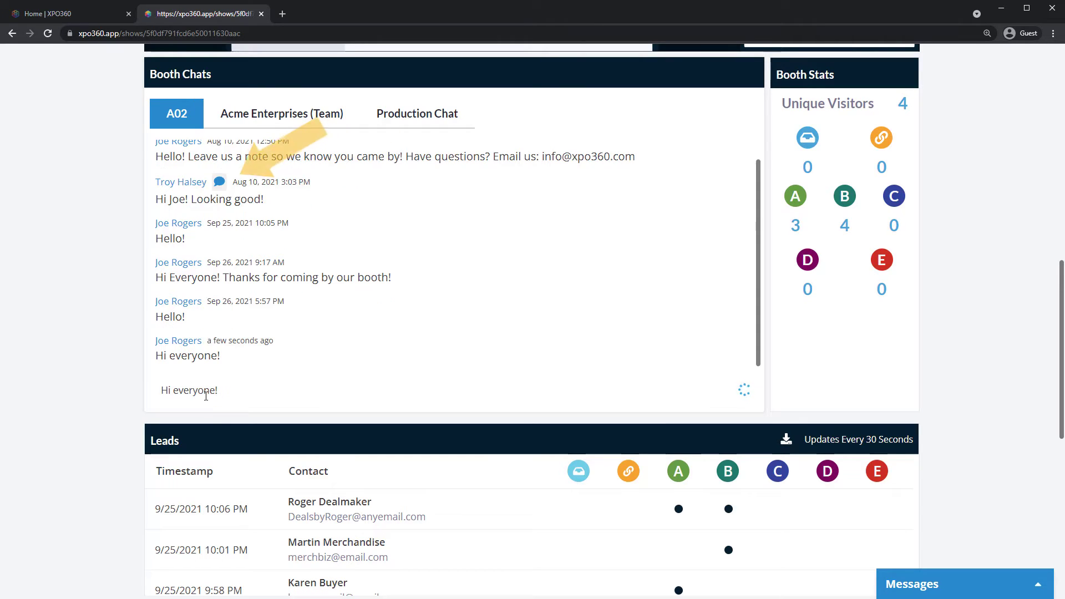
pyautogui.press('Return')
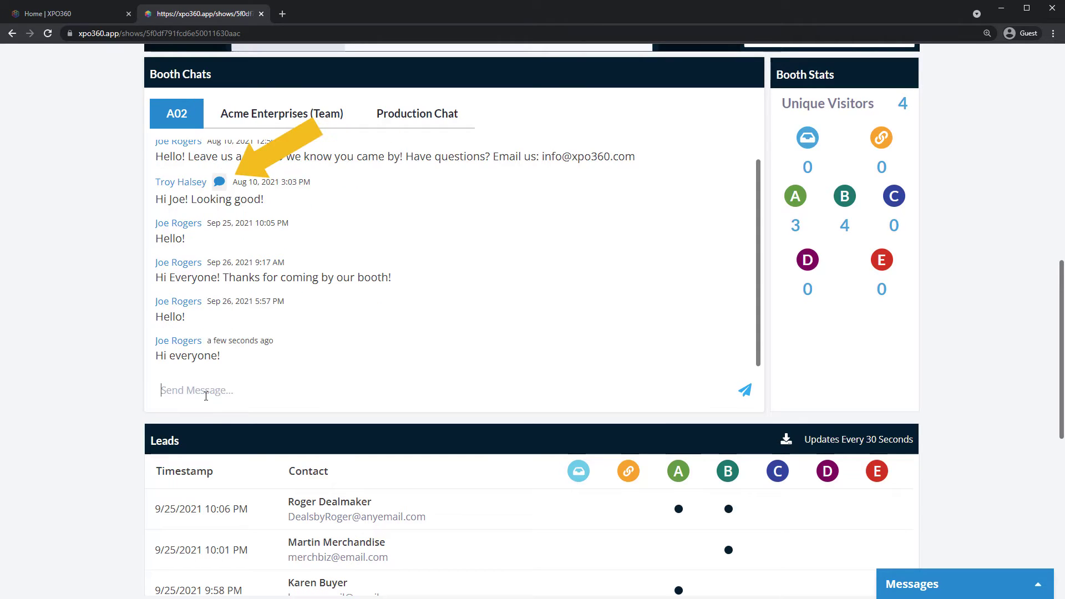
# Send a private greeting to the visitor who commented in the A02 chat, and open the messages list
pyautogui.click(221, 185)
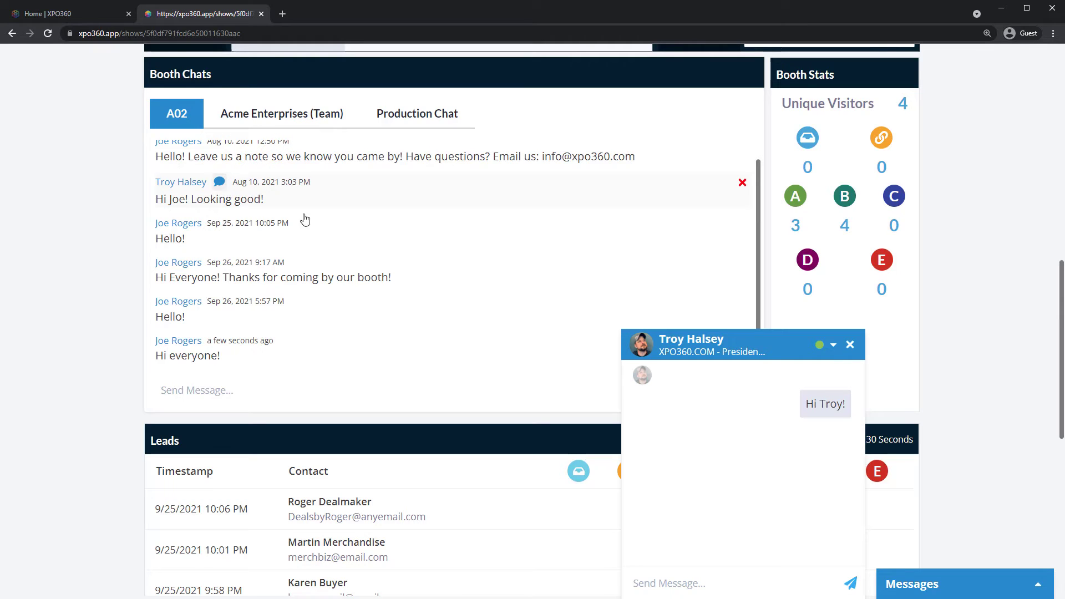
pyautogui.click(700, 581)
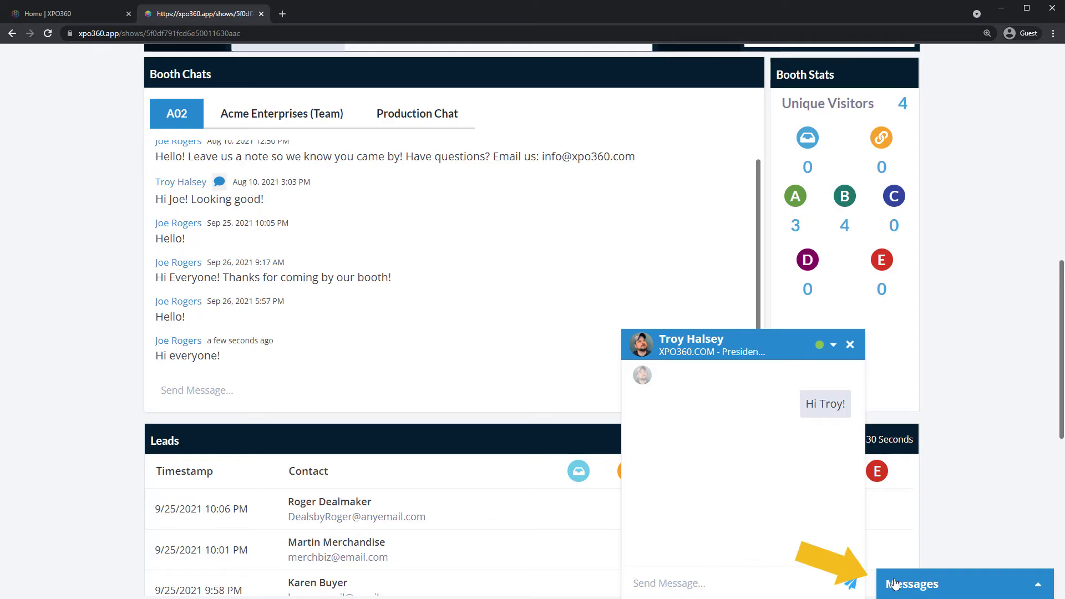
pyautogui.click(924, 584)
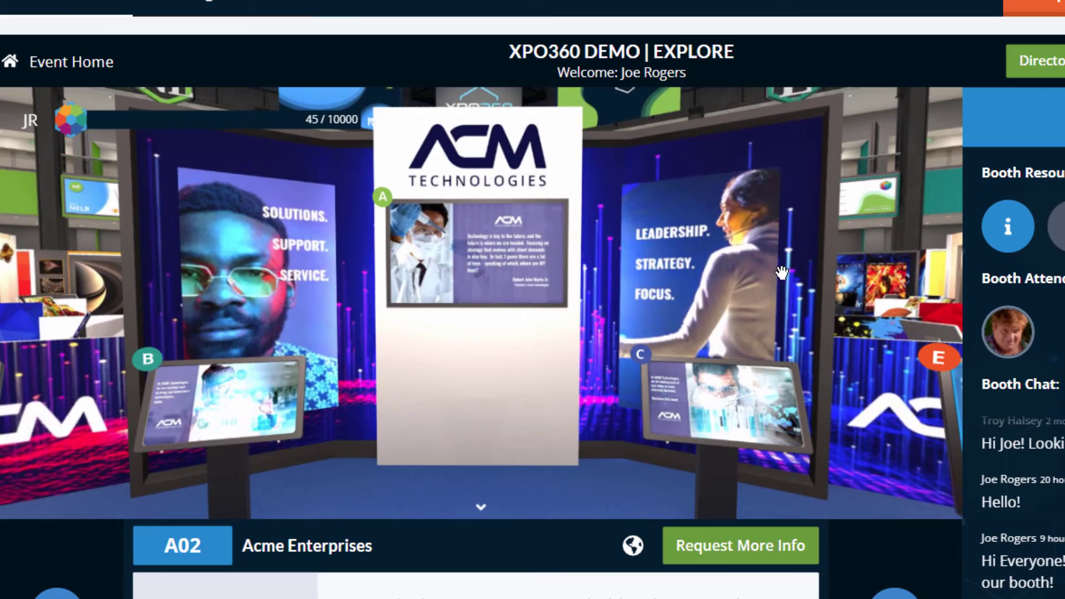
# Look around the booth's lettered displays and examine the Leads table for visitor interactions
pyautogui.moveTo(521, 319); pyautogui.dragTo(544, 298)
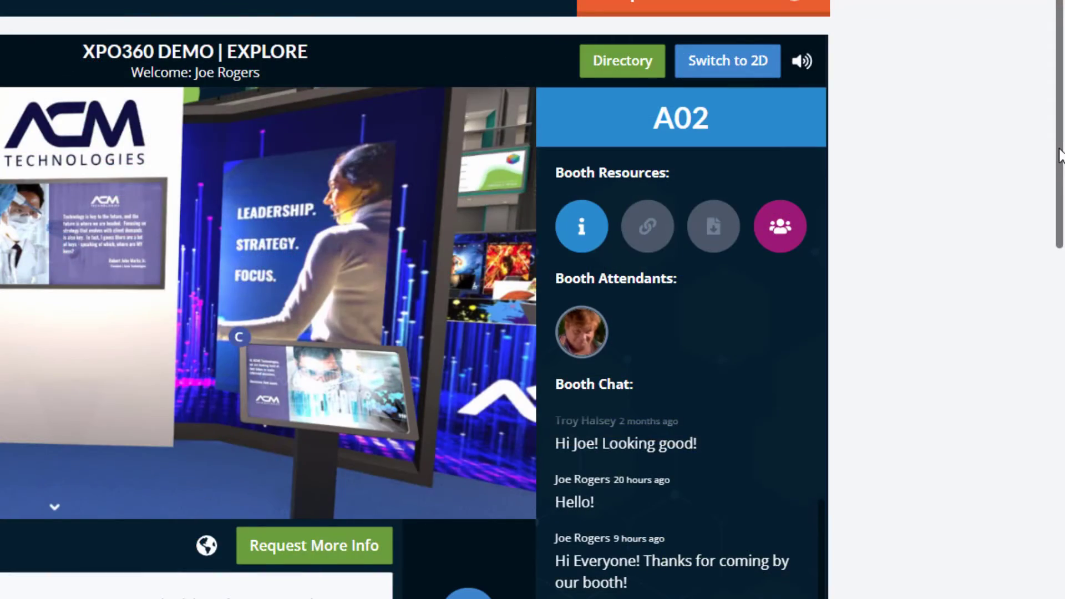
pyautogui.moveTo(1061, 149); pyautogui.dragTo(1062, 586)
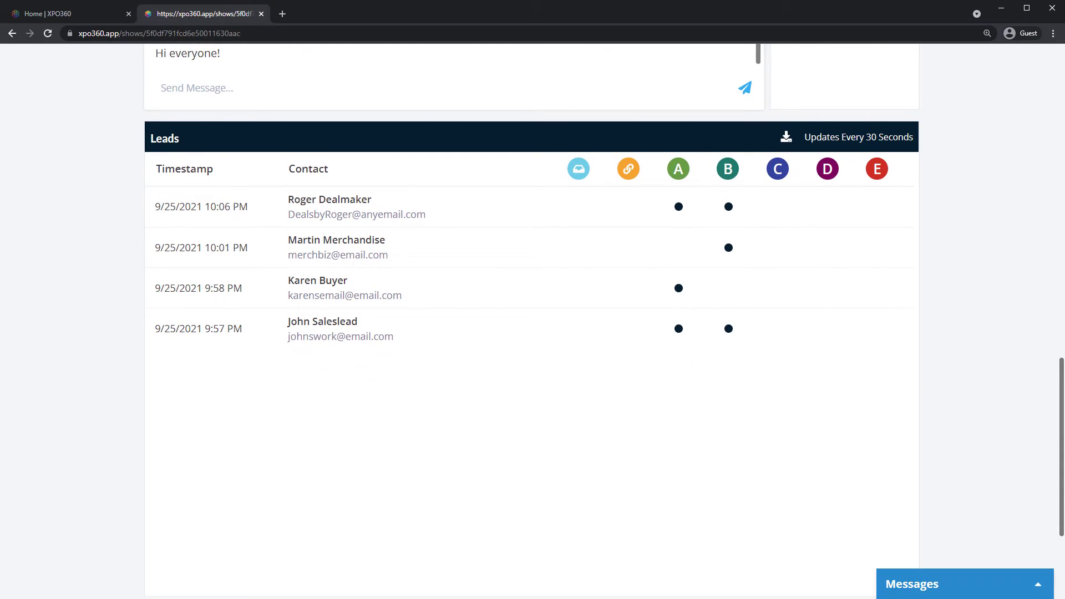
pyautogui.moveTo(1062, 449); pyautogui.dragTo(1062, 453)
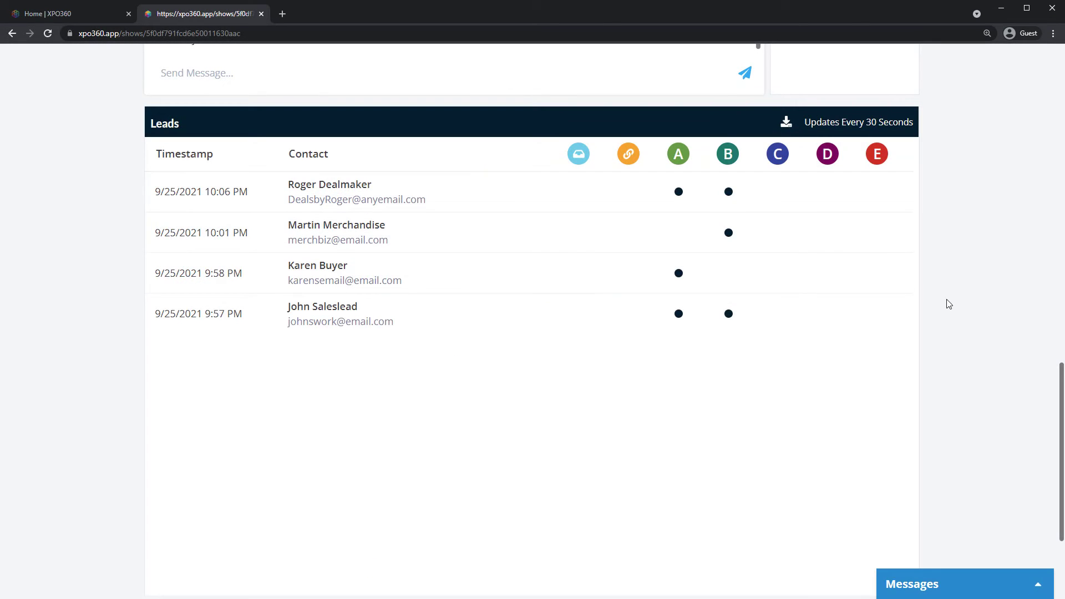
# Open the management page for booth A02 and reposition the attendant in the Active list of booth attendants
pyautogui.moveTo(1061, 393); pyautogui.dragTo(1060, 69)
pyautogui.click(302, 252)
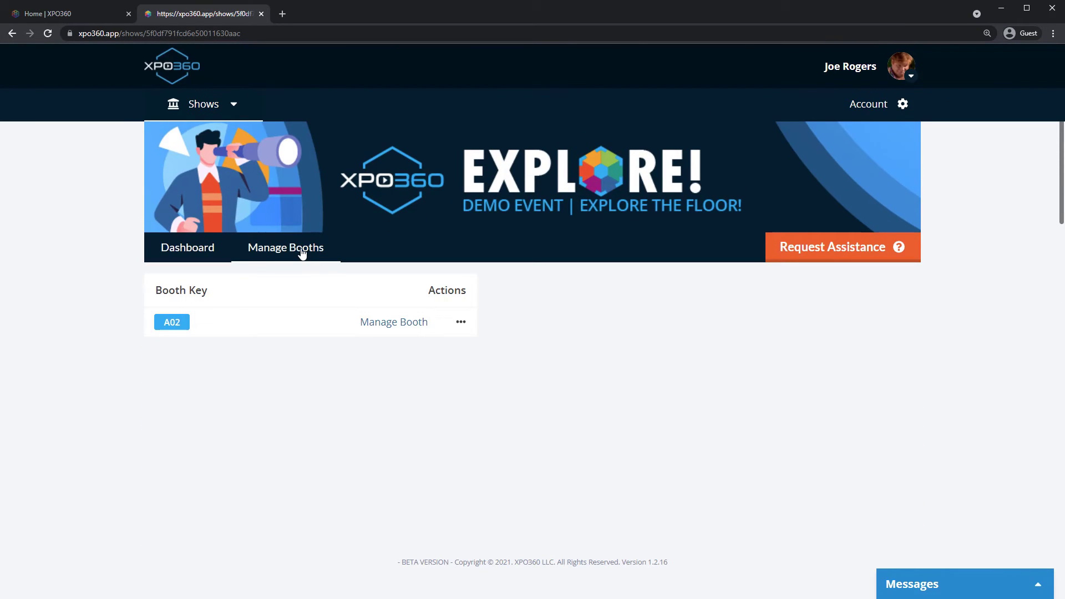
pyautogui.click(376, 323)
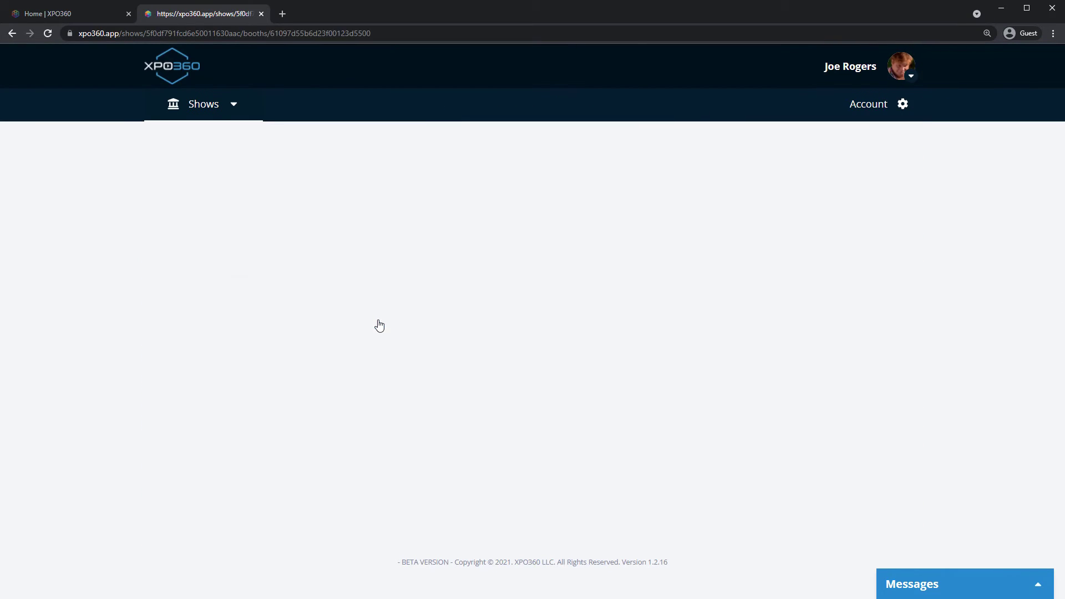
pyautogui.scroll(-1, 170, 309)
pyautogui.scroll(-3, 169, 311)
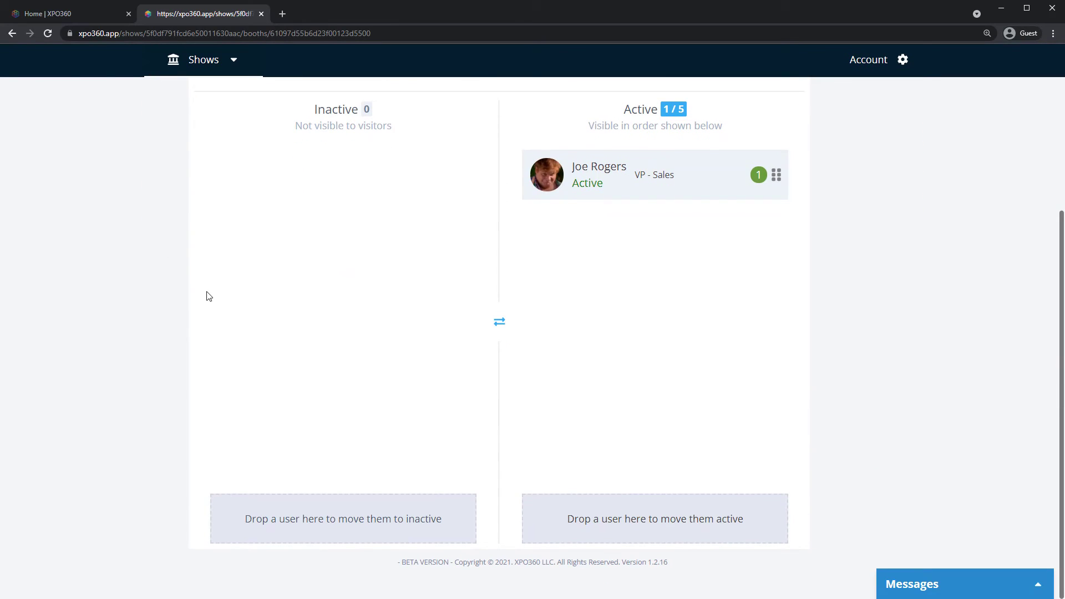
pyautogui.moveTo(631, 194)
pyautogui.mouseDown()
pyautogui.moveTo(386, 204)
pyautogui.moveTo(304, 195)
pyautogui.moveTo(297, 212)
pyautogui.moveTo(359, 183)
pyautogui.moveTo(657, 183)
pyautogui.moveTo(617, 184)
pyautogui.mouseUp()
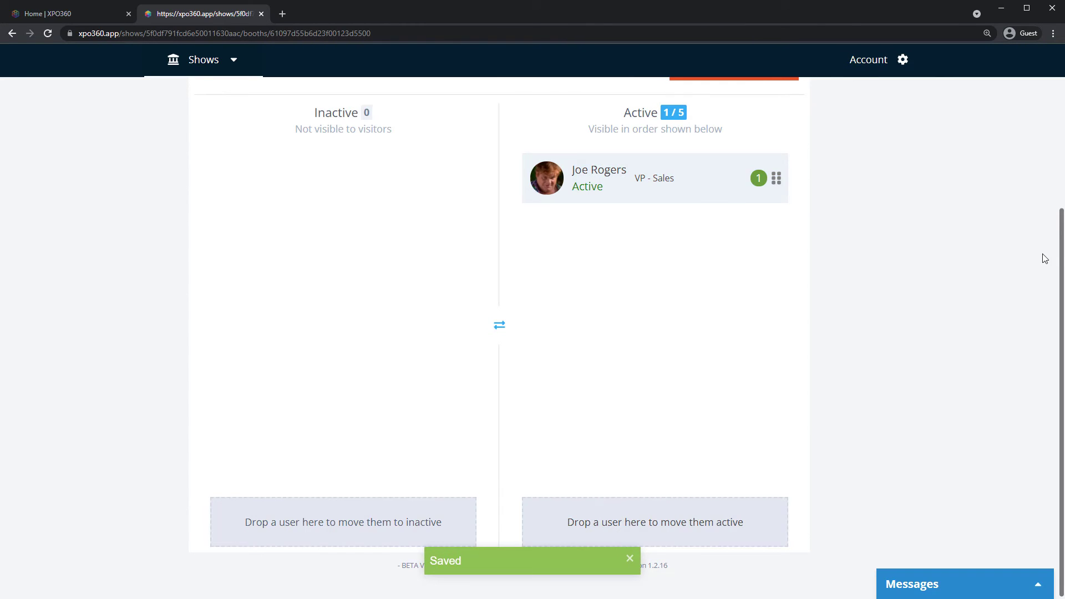
# Examine booth A02's Booth Chat and Request More settings
pyautogui.scroll(4, 1041, 257)
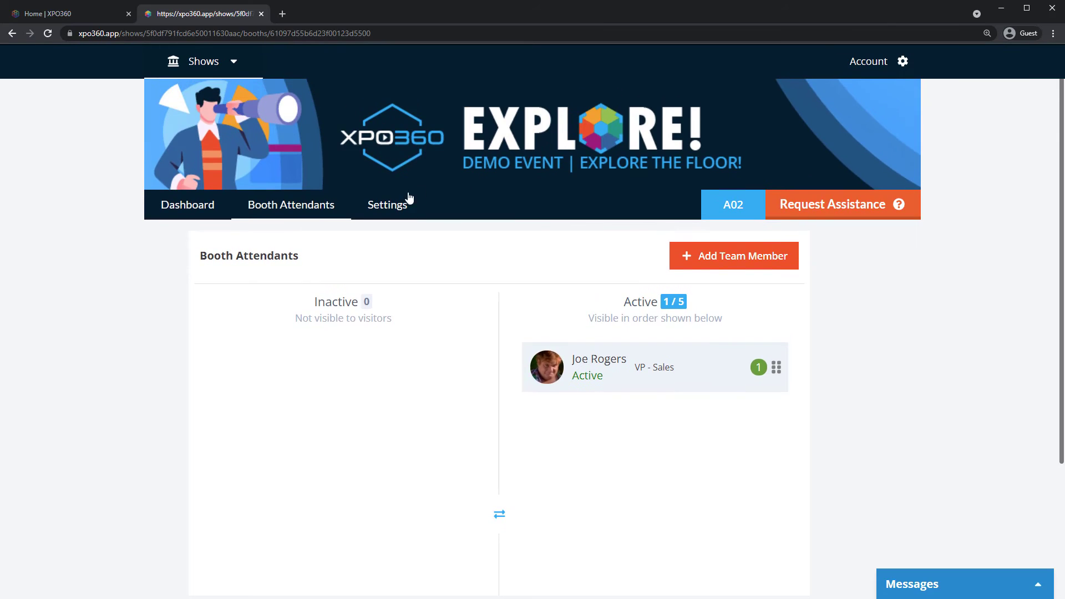
pyautogui.click(409, 199)
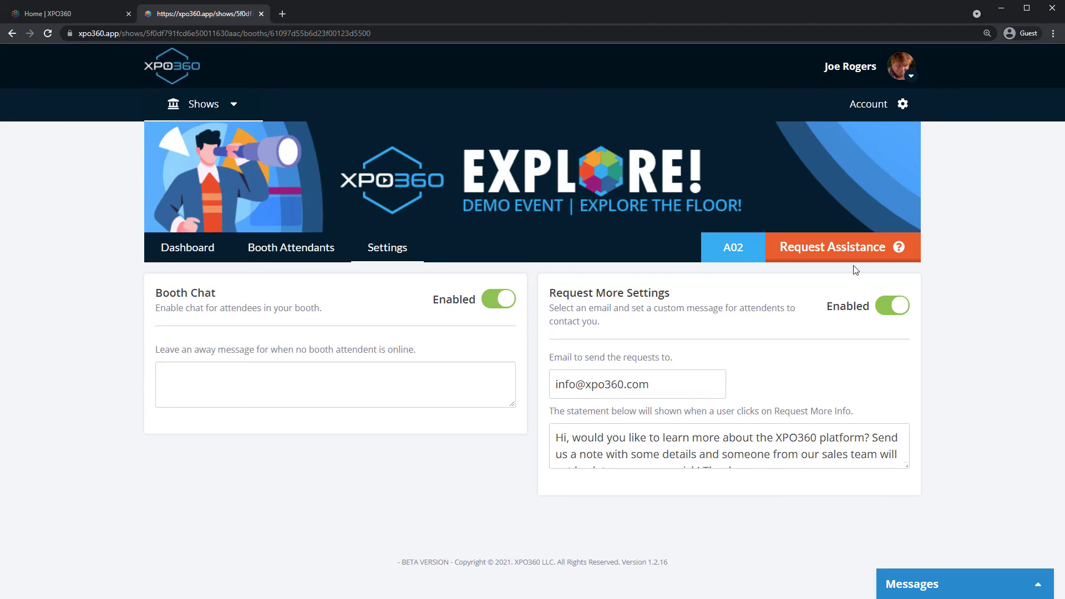
# Return to the show dashboard and start an assistance request to the show producer with a message beginning "Hi,"
pyautogui.click(176, 248)
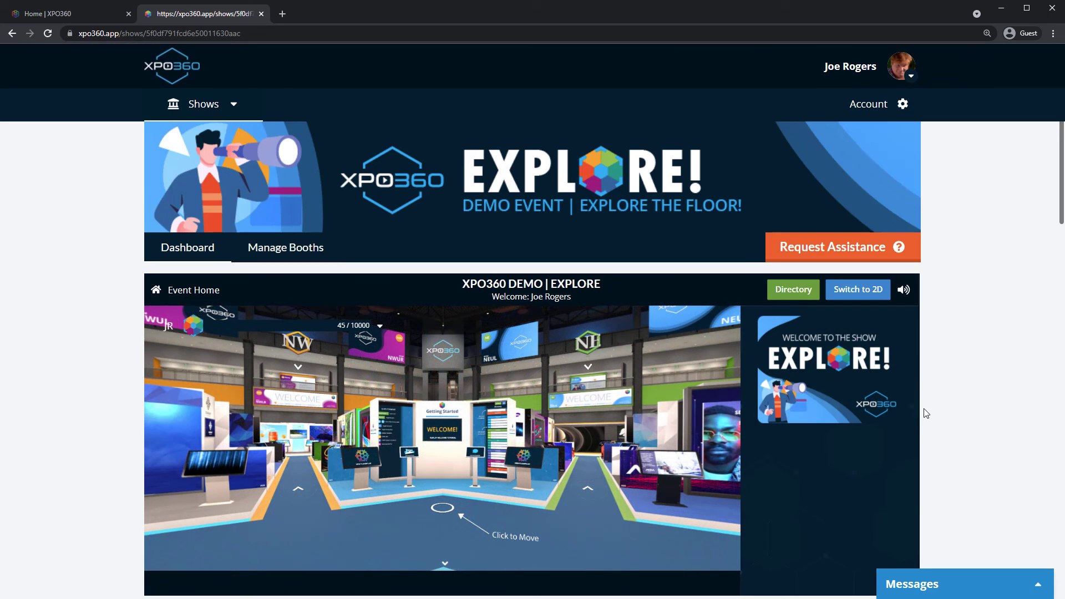
pyautogui.click(913, 259)
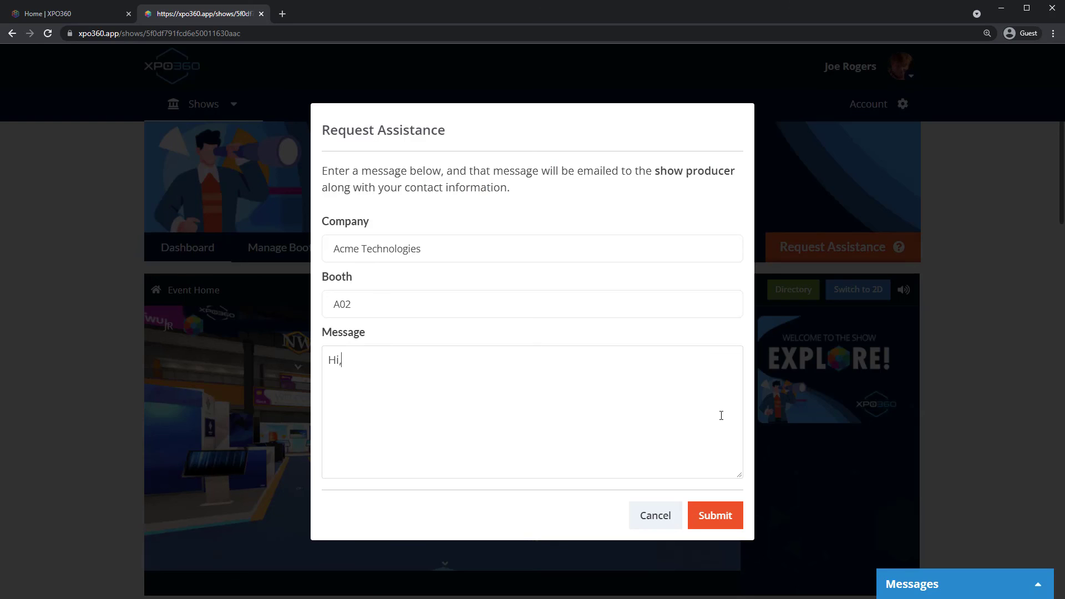